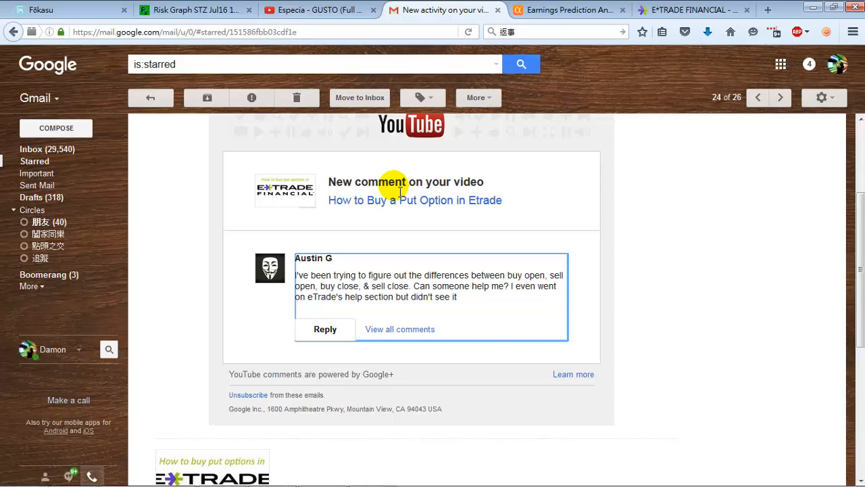
# - Examine the viewer's YouTube comment about buy open, sell open, buy close and sell close, highlighting the open and close terms
pyautogui.click(749, 286)
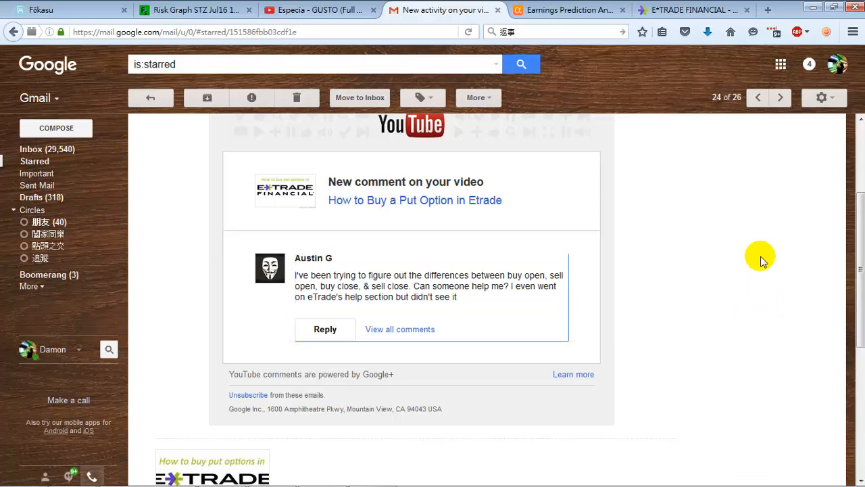
pyautogui.click(538, 276)
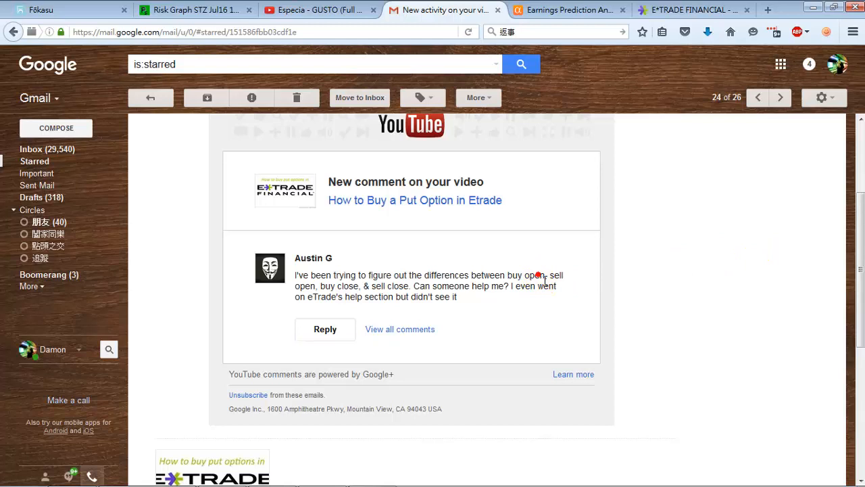
pyautogui.doubleClick(349, 286)
pyautogui.click(798, 257)
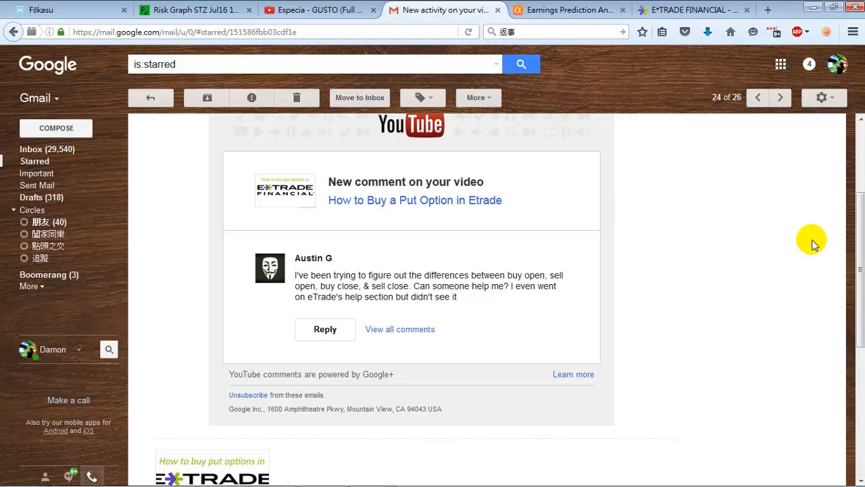
pyautogui.doubleClick(534, 275)
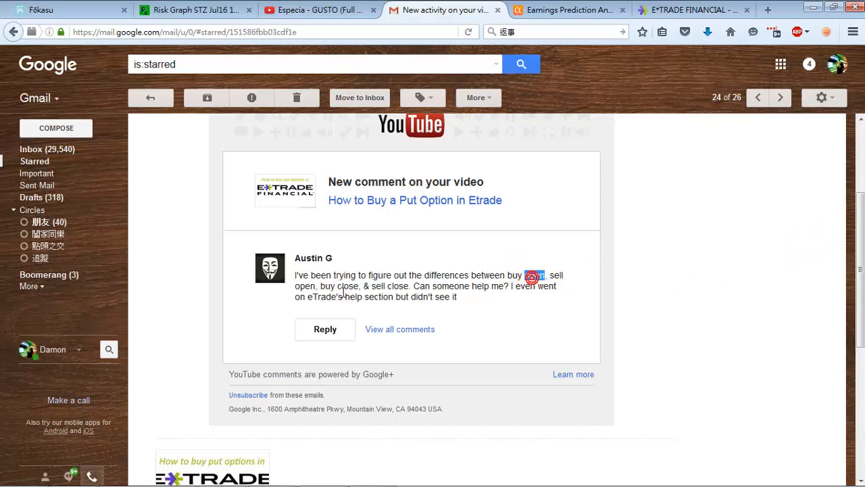
pyautogui.doubleClick(347, 286)
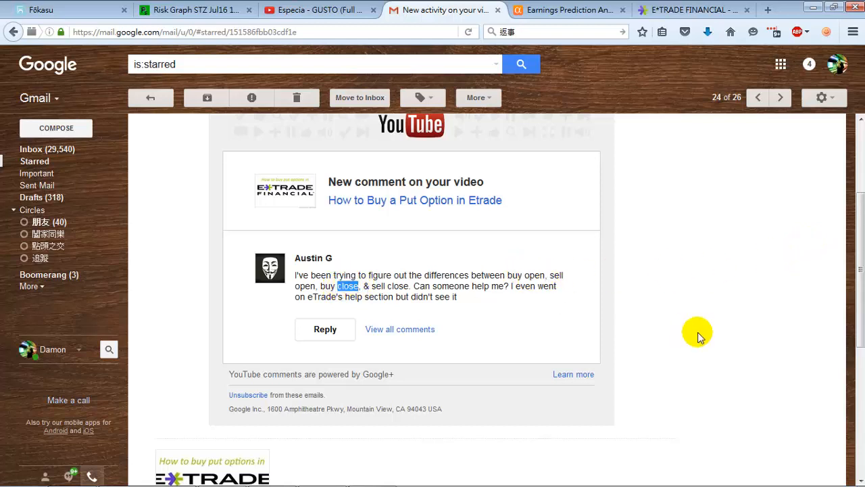
pyautogui.doubleClick(535, 276)
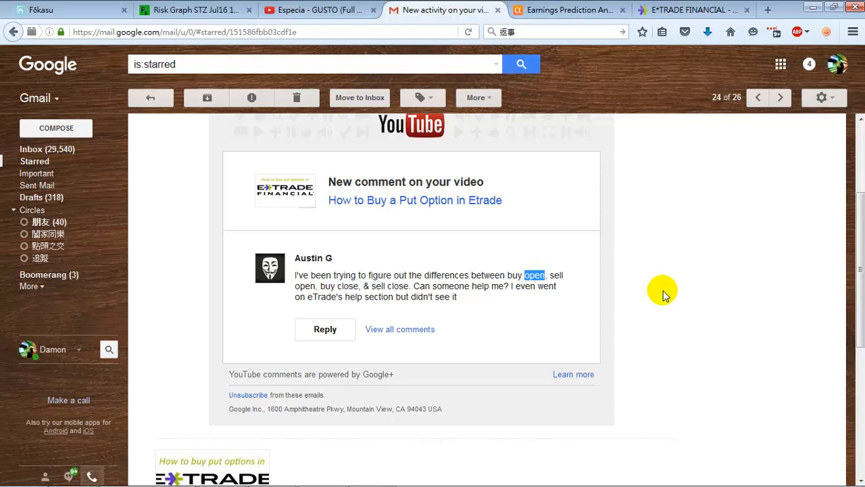
pyautogui.doubleClick(401, 276)
pyautogui.doubleClick(399, 285)
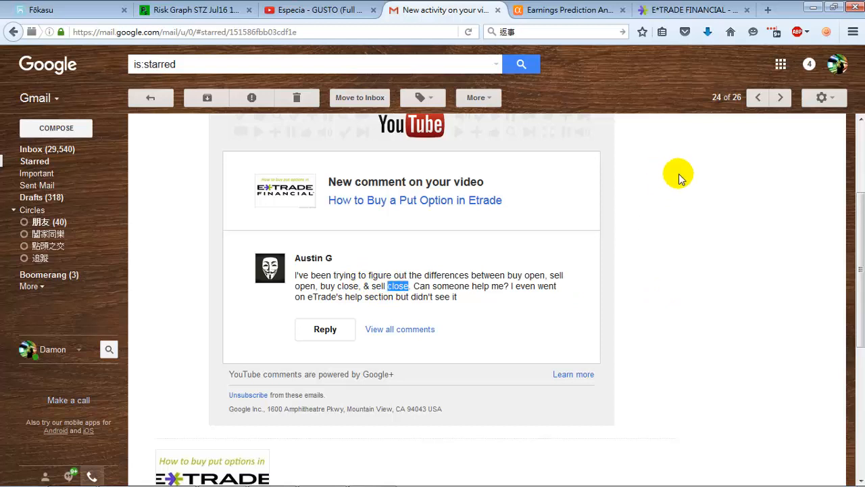
# - Switch to the E*TRADE page, start an options spread order and load the symbol crm
pyautogui.click(654, 7)
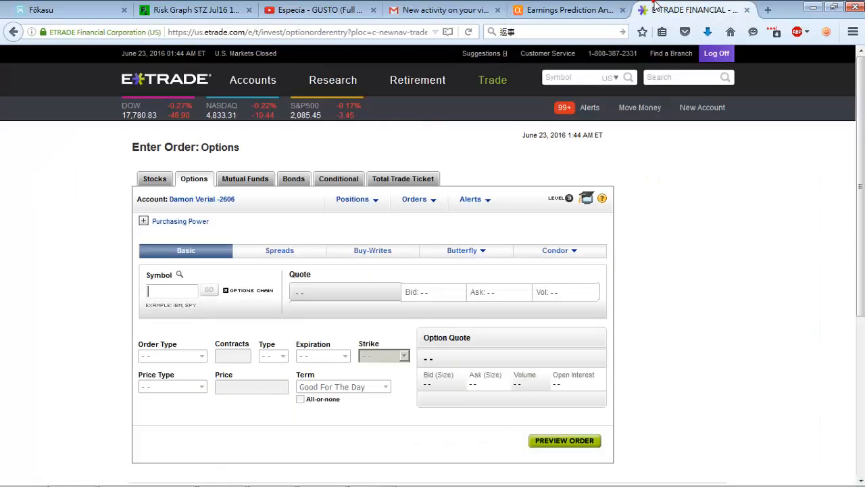
pyautogui.moveTo(499, 81)
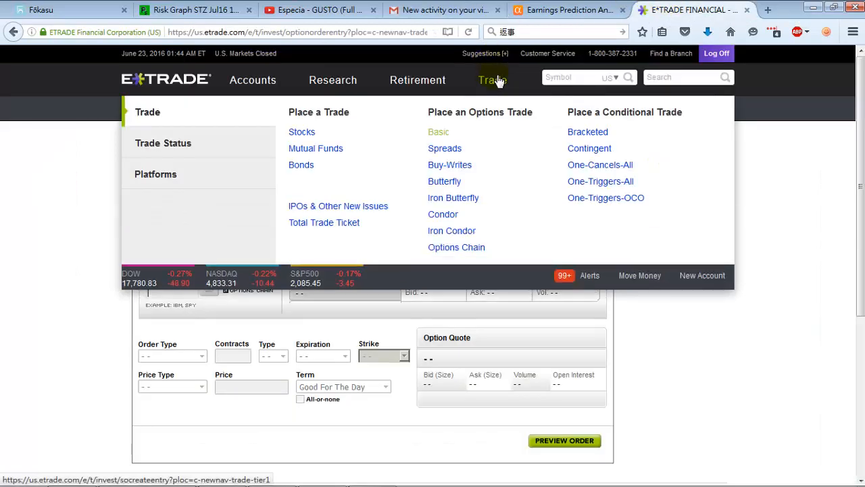
pyautogui.click(457, 150)
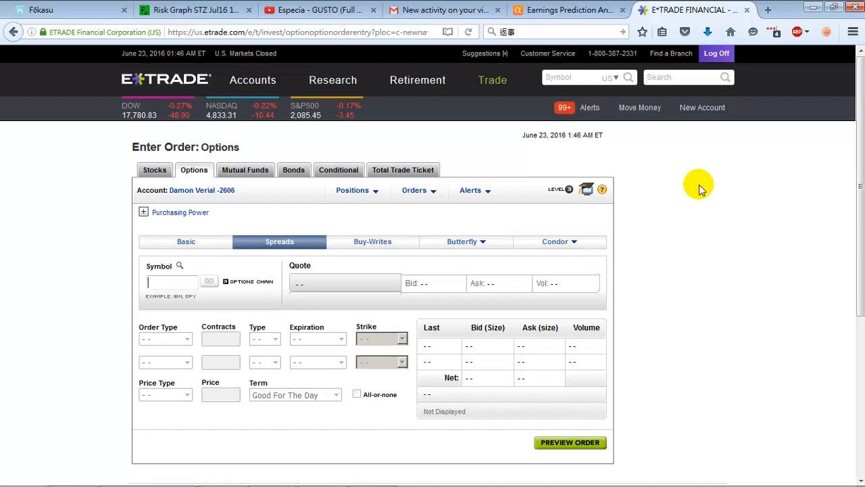
pyautogui.write('rm')
pyautogui.press('Return')
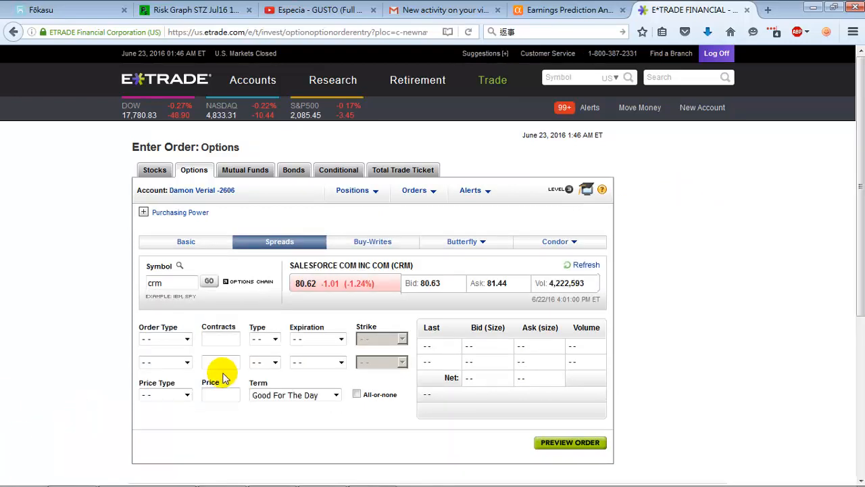
# - Set the first leg's order type to Buy Open and the second leg's to Sell Open
pyautogui.click(172, 339)
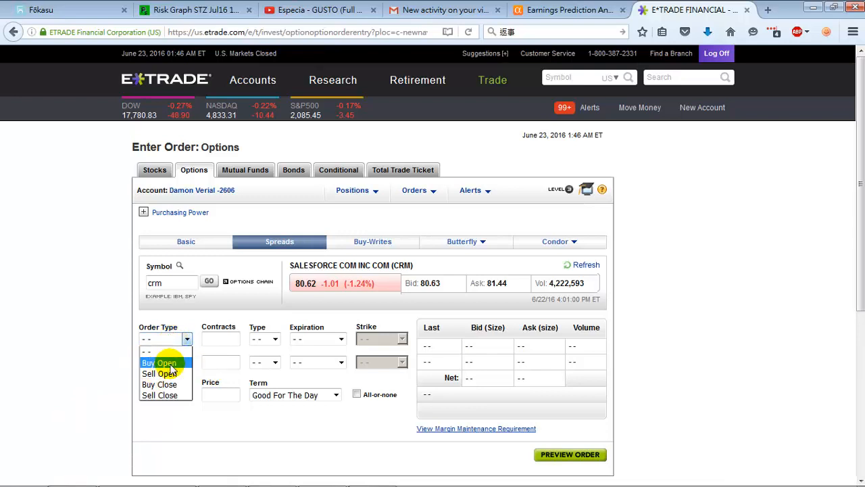
pyautogui.click(169, 366)
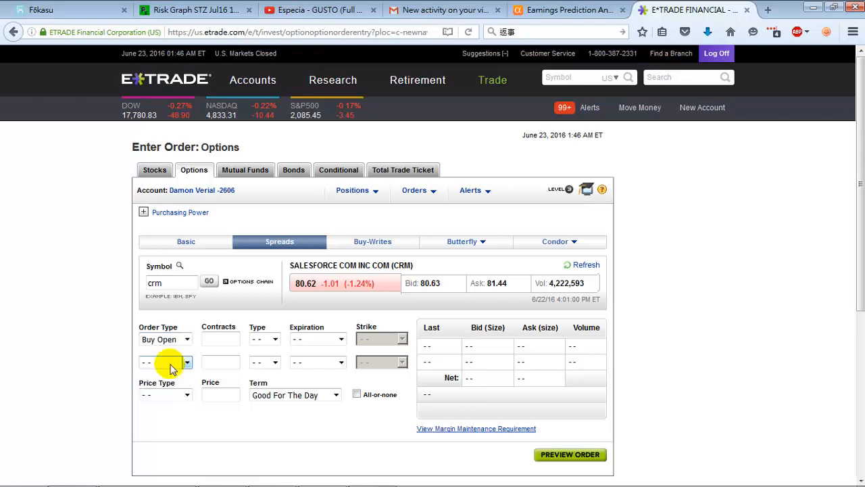
pyautogui.click(169, 362)
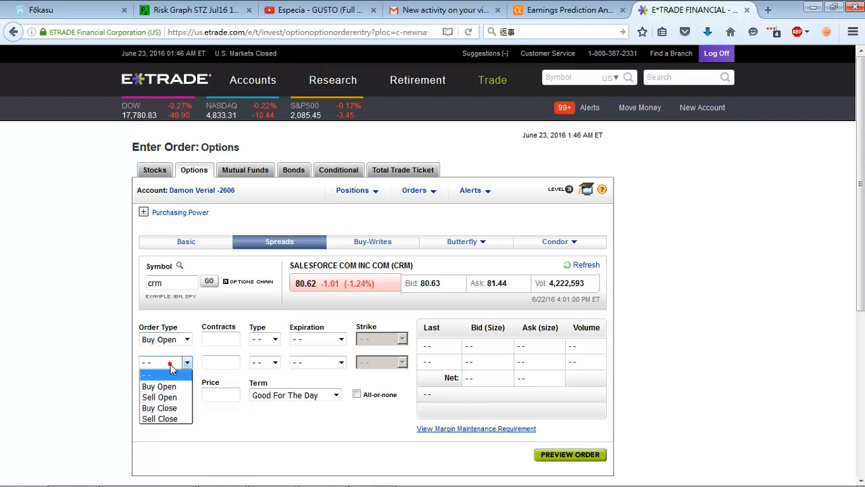
pyautogui.click(171, 399)
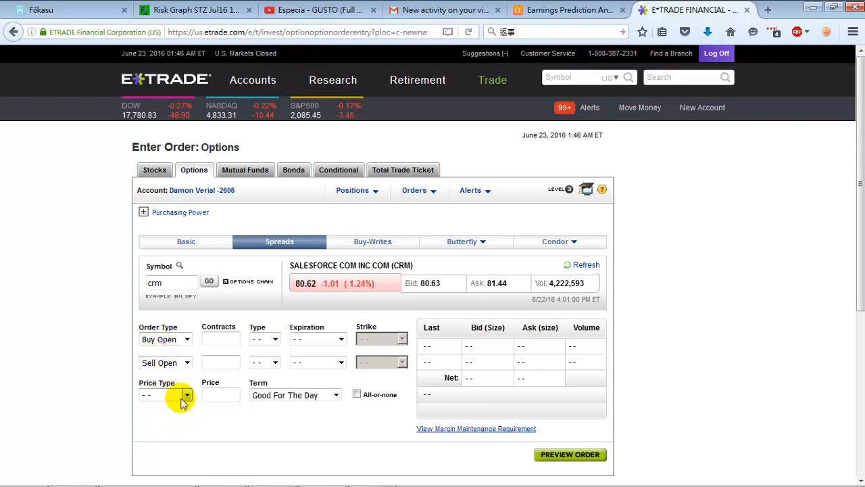
pyautogui.doubleClick(406, 266)
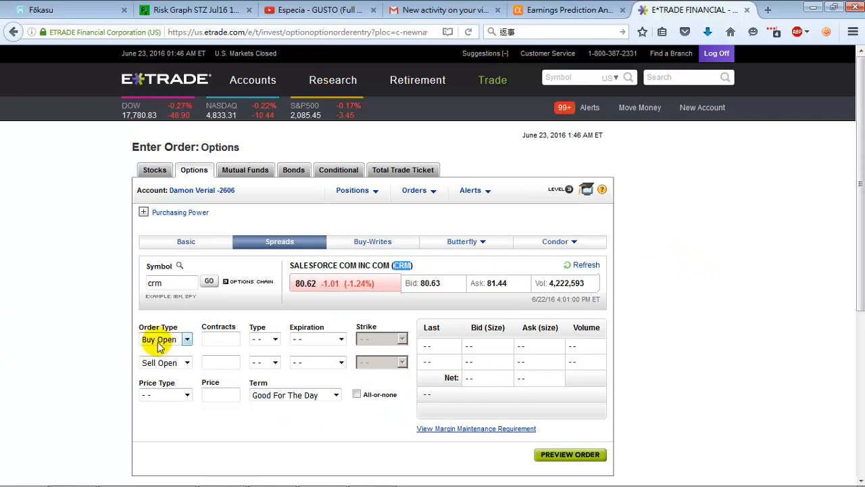
# - Enter 1 contract for each leg and set both option types to Call
pyautogui.click(220, 340)
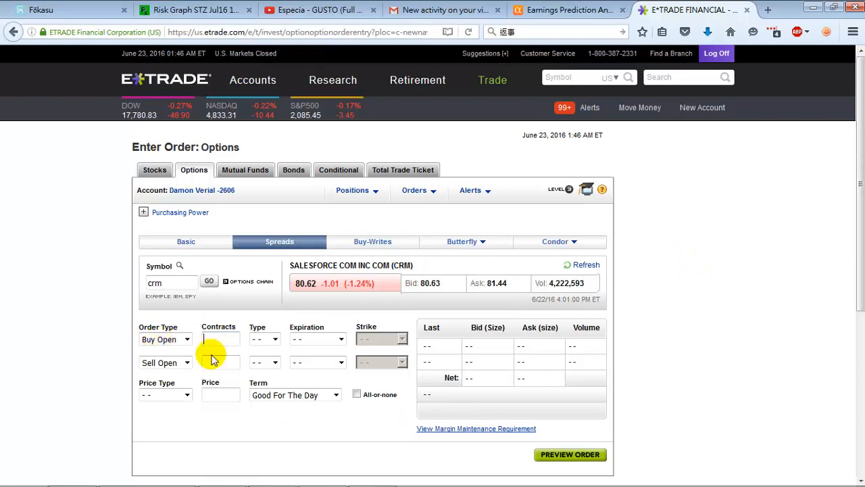
pyautogui.write('1')
pyautogui.click(209, 363)
pyautogui.write('1')
pyautogui.click(275, 340)
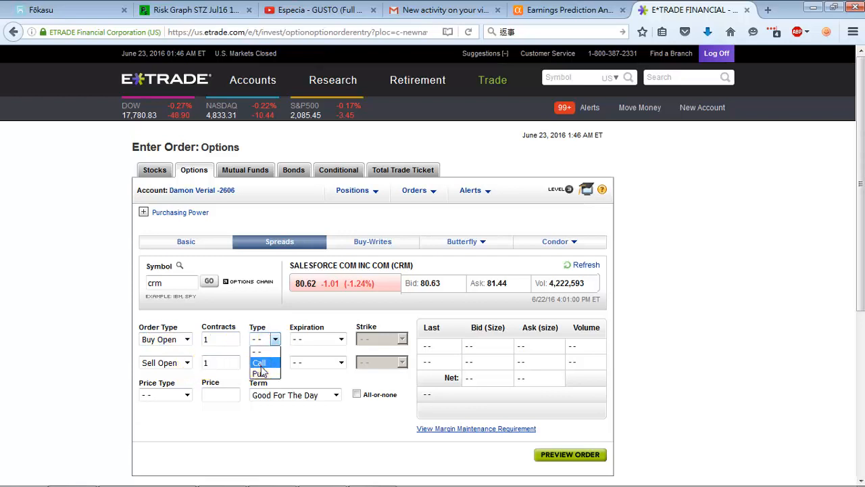
pyautogui.click(259, 365)
pyautogui.click(275, 363)
pyautogui.click(259, 385)
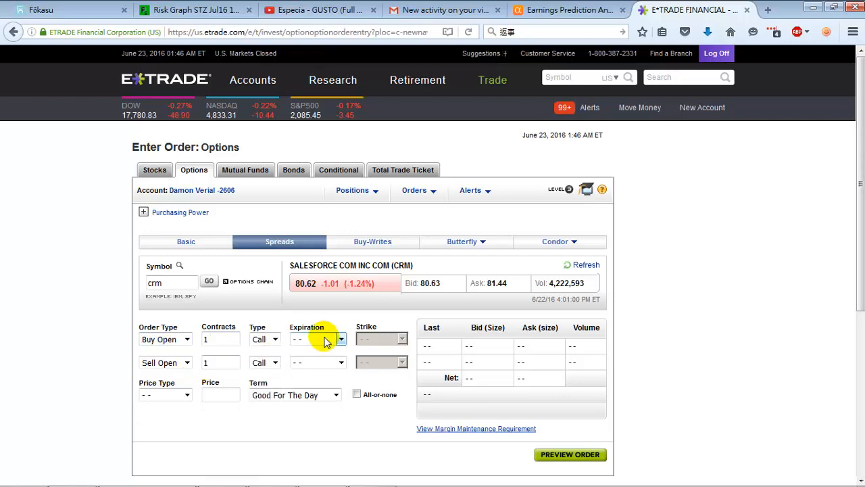
# - Set the first leg's expiration to Jul 15 '16 and the second leg's to Jul 22 '16w
pyautogui.click(324, 341)
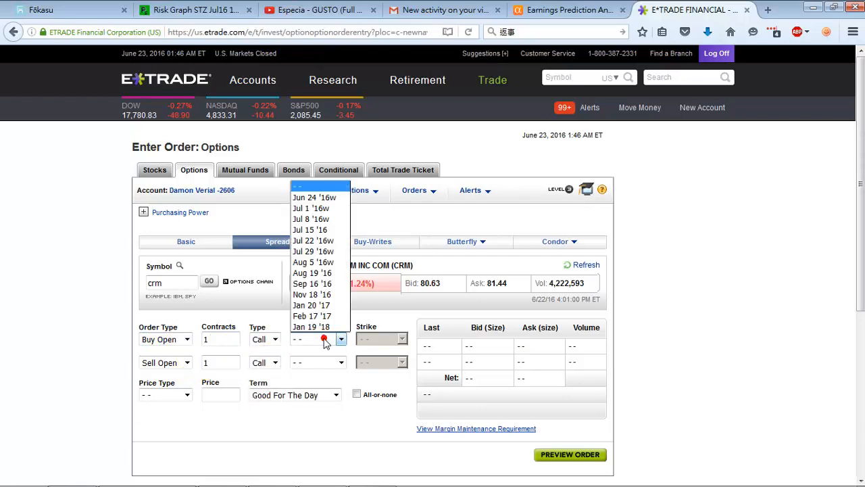
pyautogui.click(334, 230)
pyautogui.click(338, 363)
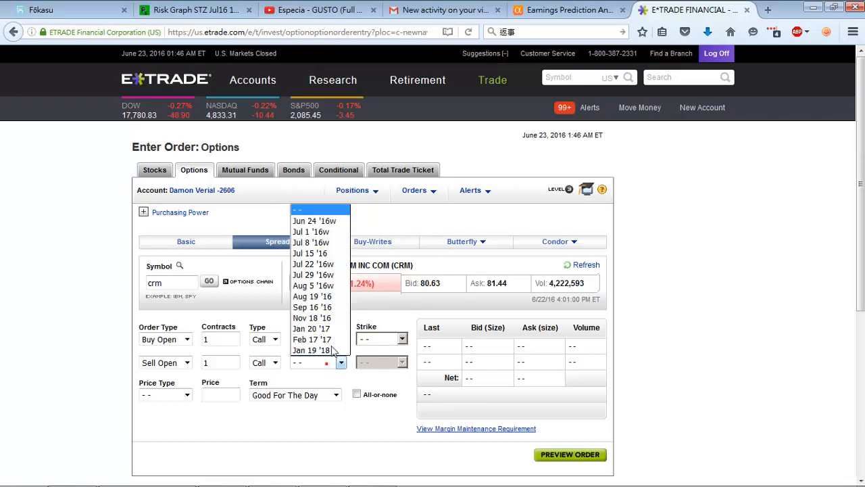
pyautogui.click(327, 264)
# - Set the strikes to 79.0 for the first leg and 83.0 for the second, with Market as the price type
pyautogui.click(389, 341)
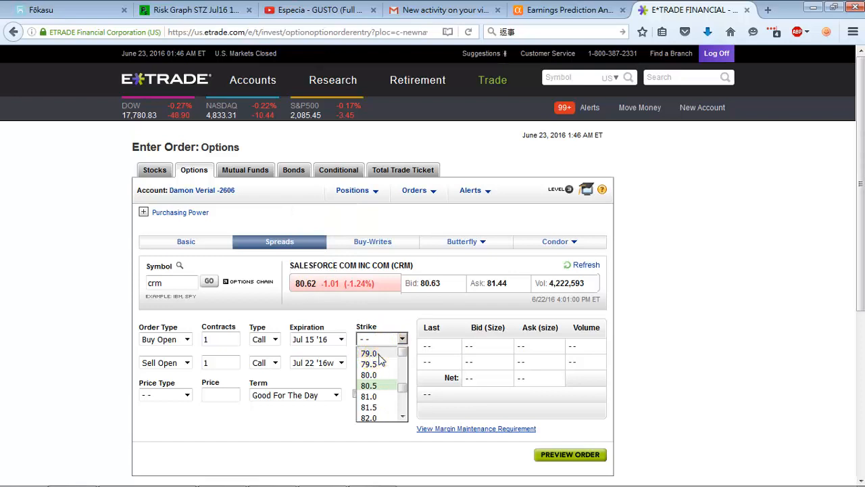
pyautogui.click(377, 353)
pyautogui.click(383, 363)
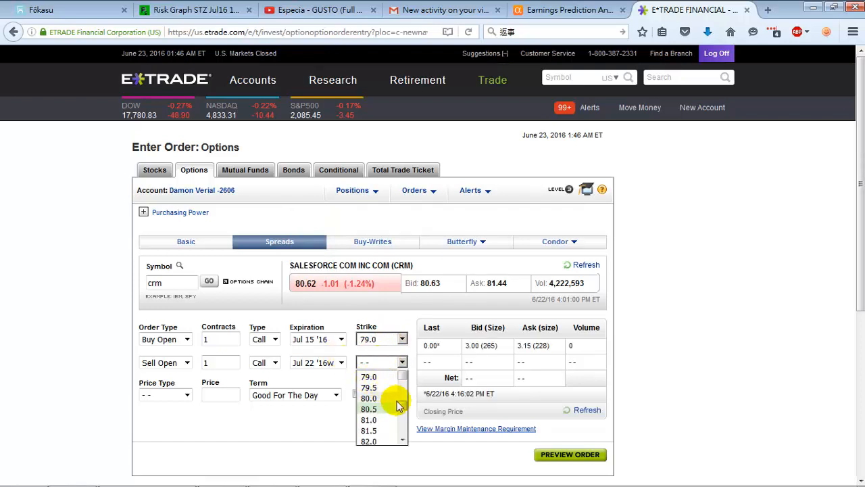
pyautogui.scroll(-2, 368, 422)
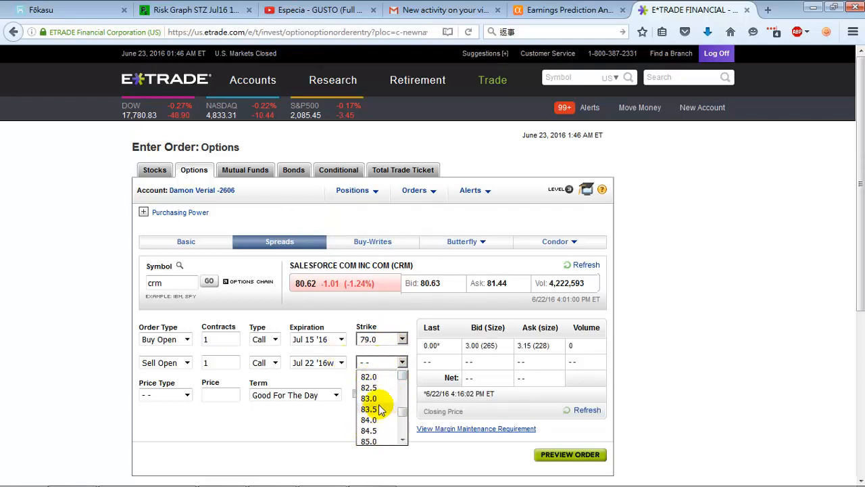
pyautogui.click(370, 398)
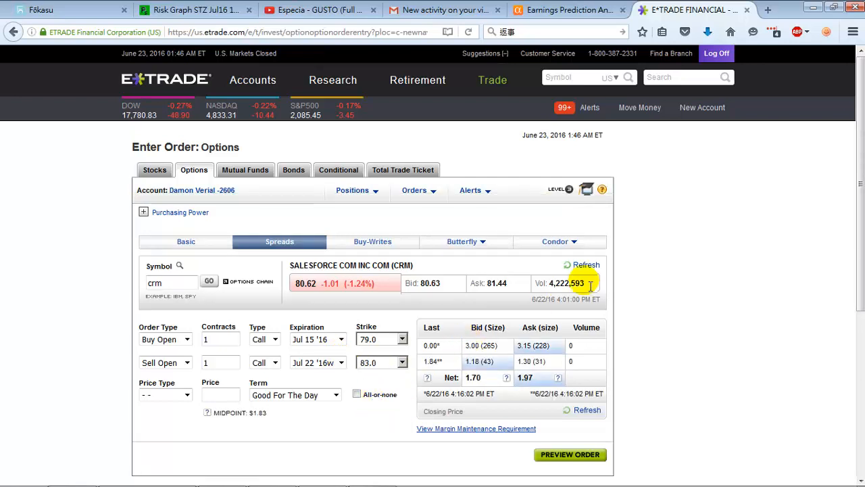
pyautogui.click(163, 394)
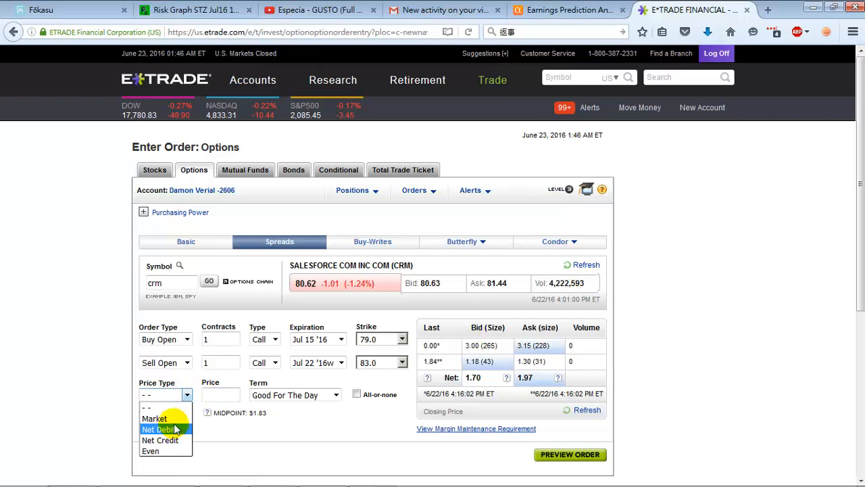
pyautogui.click(162, 419)
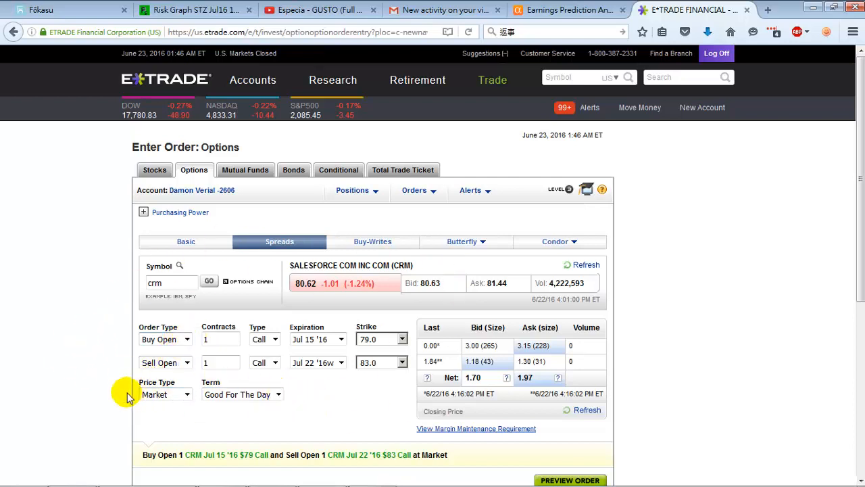
# - Reverse the legs' order types to Sell Open for the first and Buy Open for the second
pyautogui.click(149, 345)
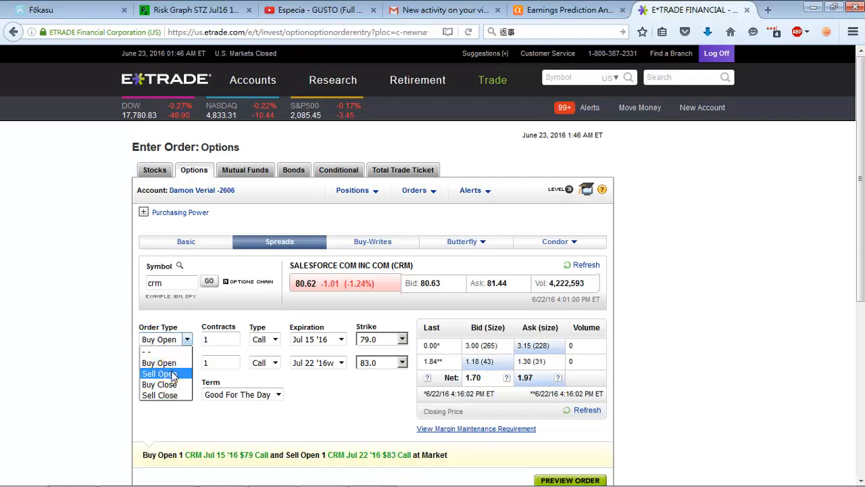
pyautogui.click(162, 372)
pyautogui.click(159, 362)
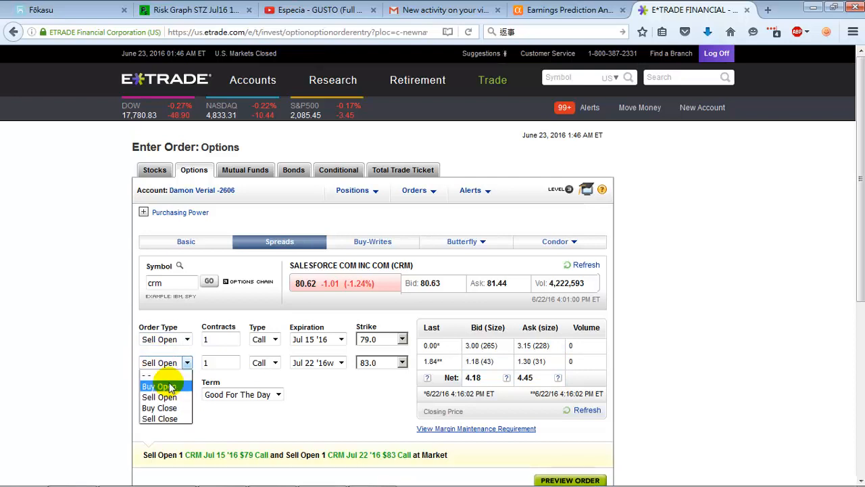
pyautogui.click(169, 380)
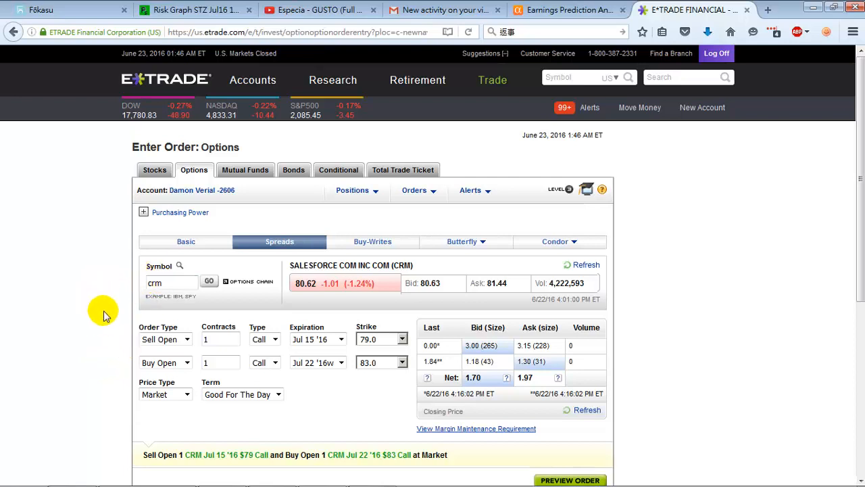
# - Switch the order types back to Buy Open for the $79 call and Sell Open for the $83 call
pyautogui.click(157, 345)
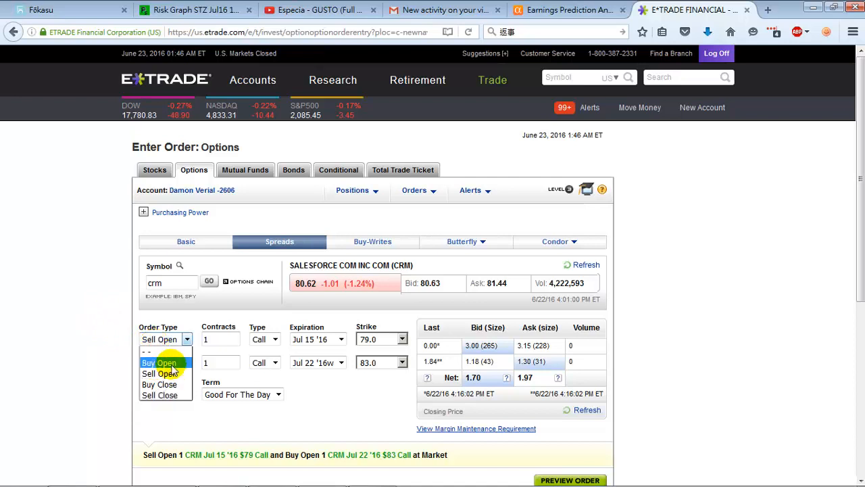
pyautogui.click(160, 362)
pyautogui.click(166, 363)
pyautogui.click(160, 396)
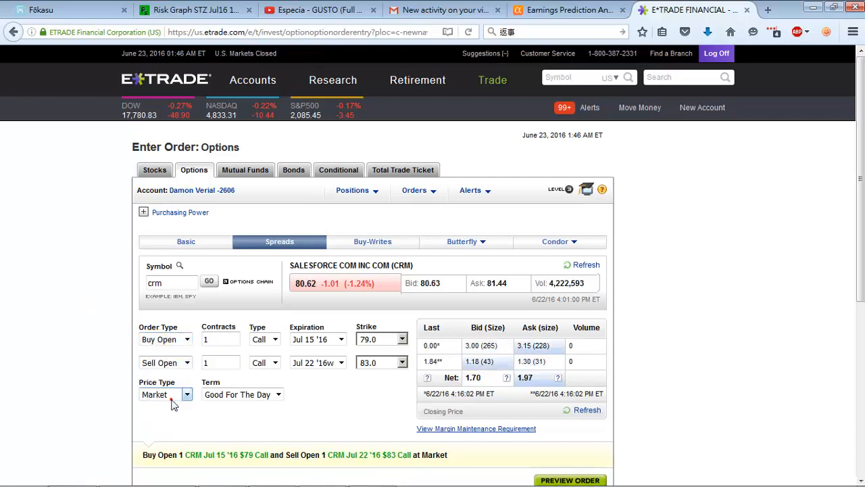
# - Change the order types to Sell Close for the $79 call and Buy Close for the $83 call
pyautogui.click(152, 344)
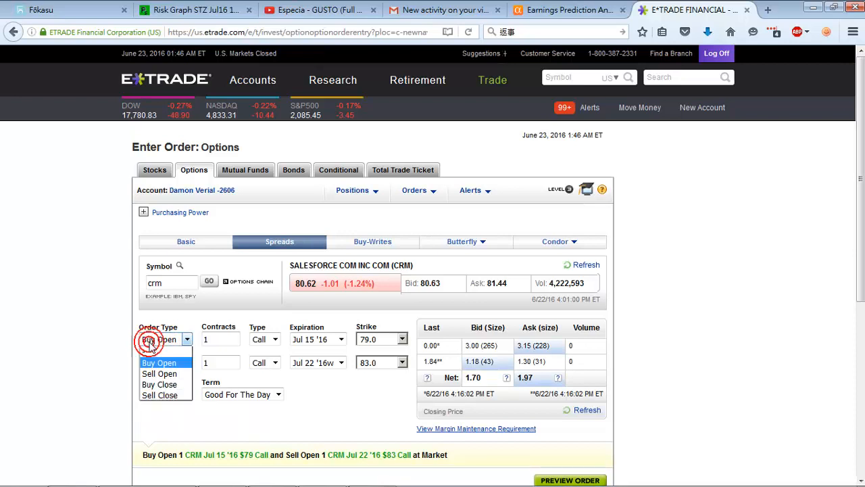
pyautogui.click(155, 394)
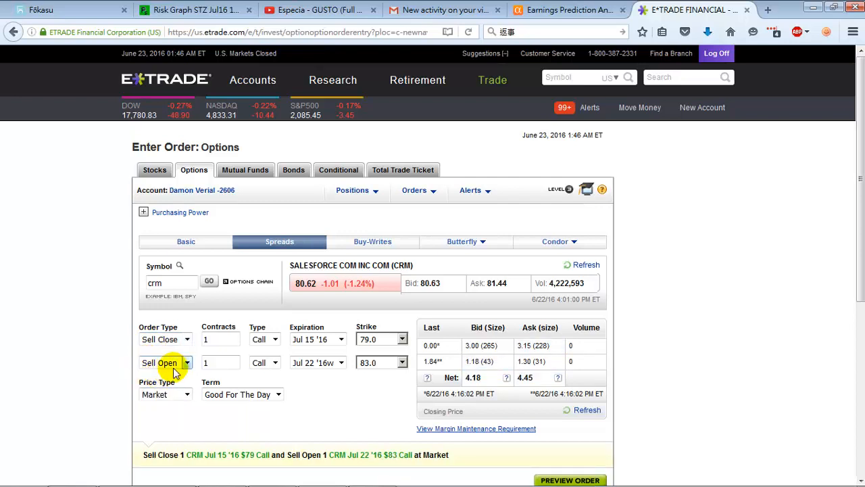
pyautogui.click(162, 363)
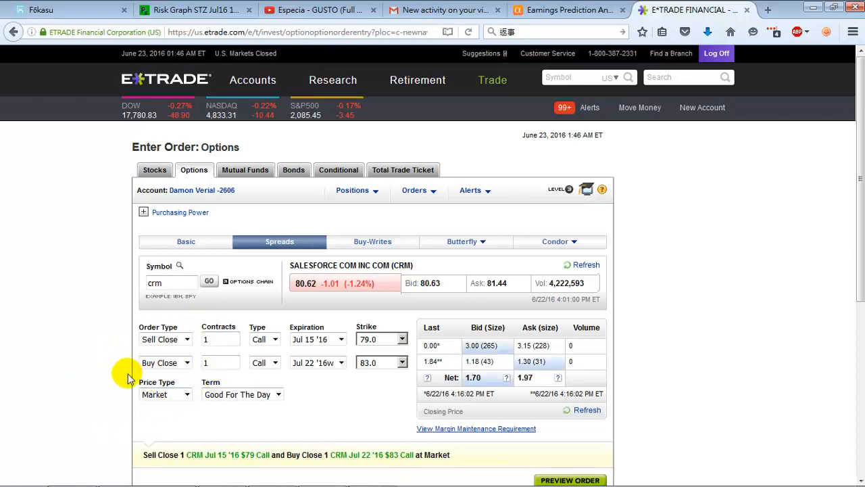
# - Set the order types to Buy Open for the $79 call and Sell Open for the $83 call
pyautogui.click(187, 339)
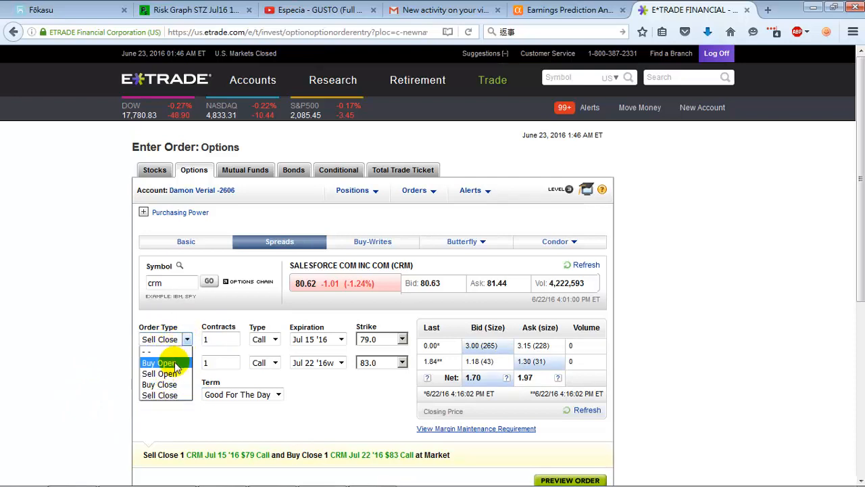
pyautogui.click(173, 362)
pyautogui.click(186, 363)
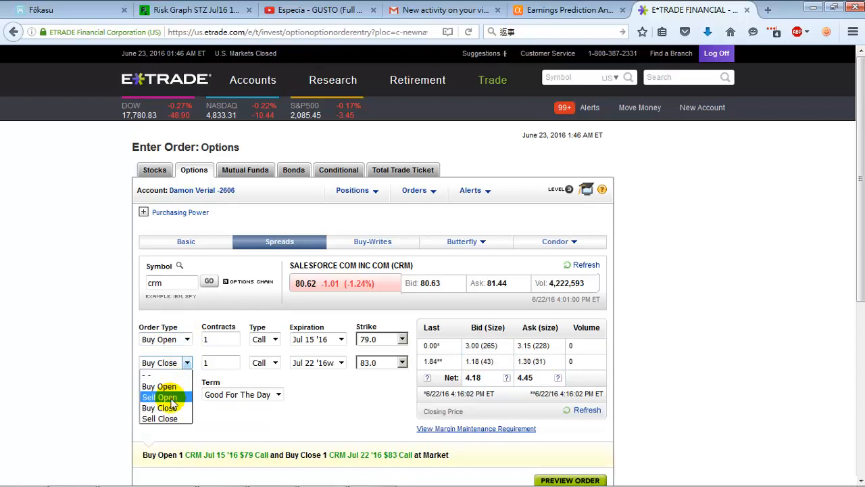
pyautogui.click(172, 397)
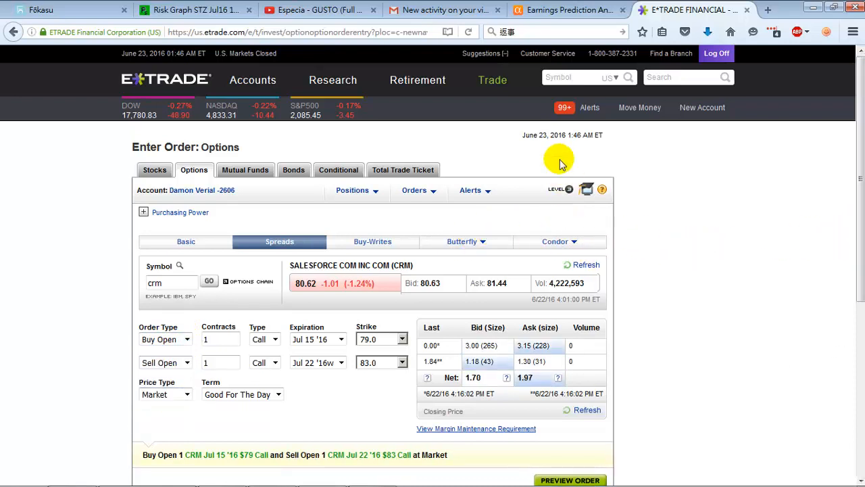
# - Open the Total Trade Ticket and load the symbol SWHC for the order
pyautogui.moveTo(502, 85)
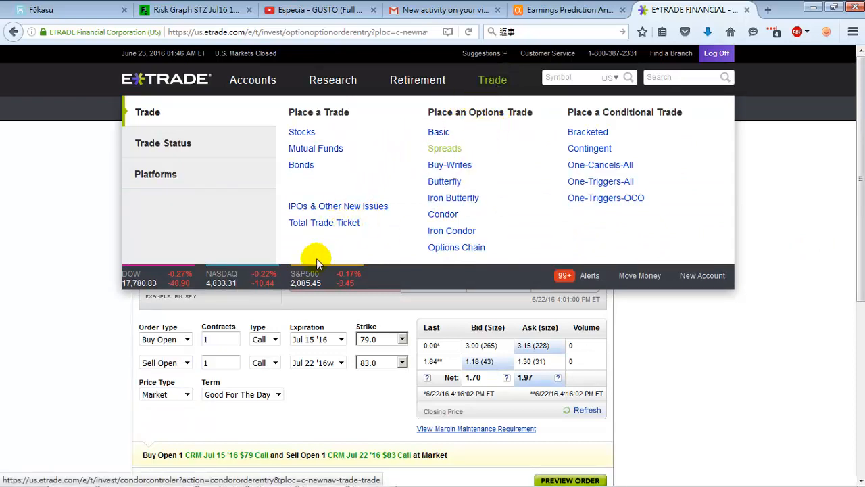
pyautogui.click(345, 232)
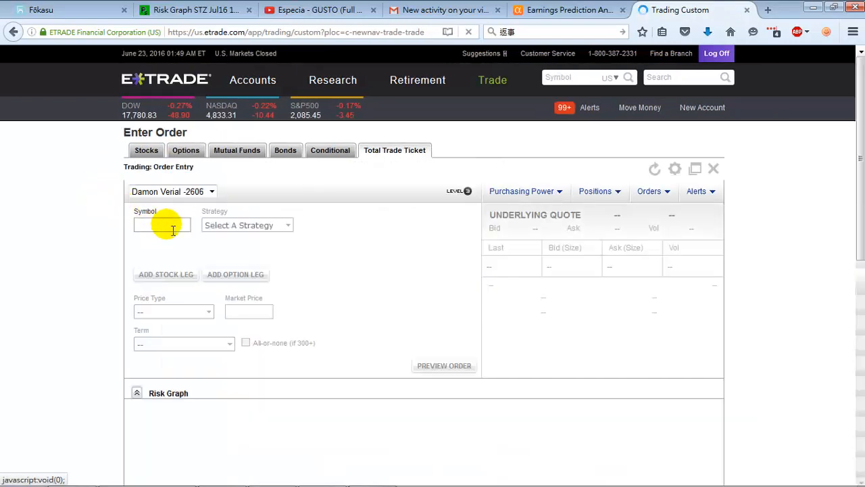
pyautogui.click(173, 231)
pyautogui.write('c')
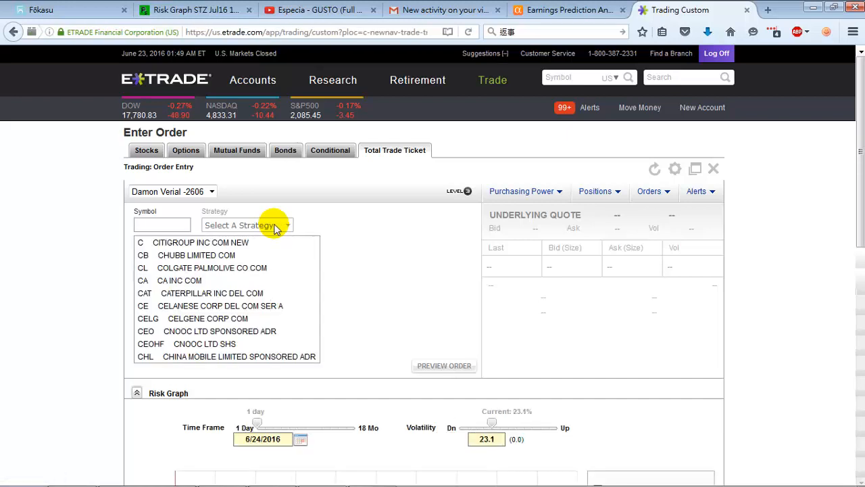
pyautogui.write('SWHC')
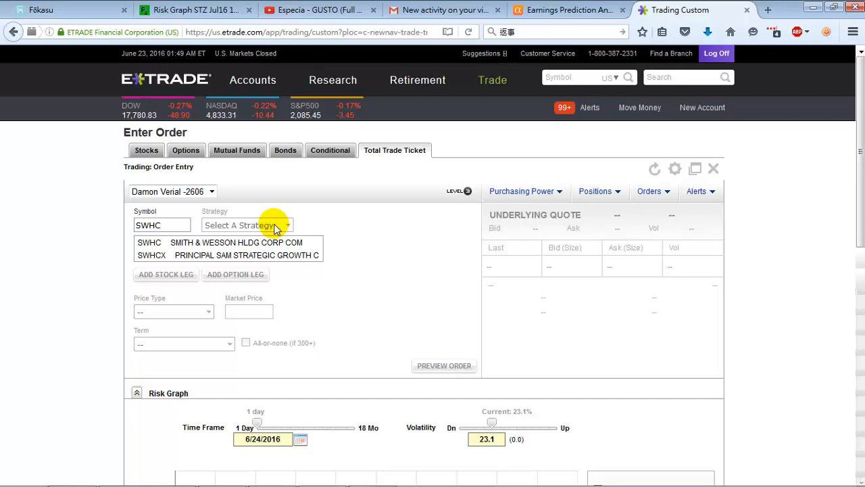
pyautogui.click(274, 228)
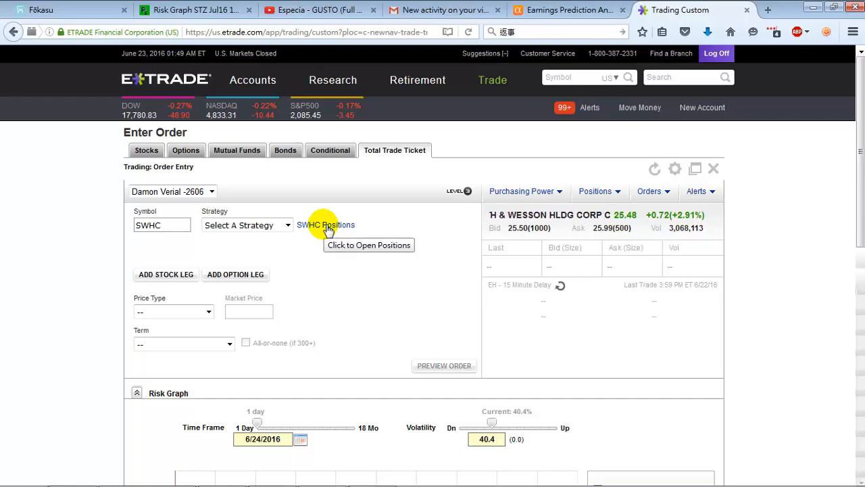
# - Close out the held SWHC Sep 16 '16 $26 Call from the SWHC positions so it fills the order ticket
pyautogui.click(327, 227)
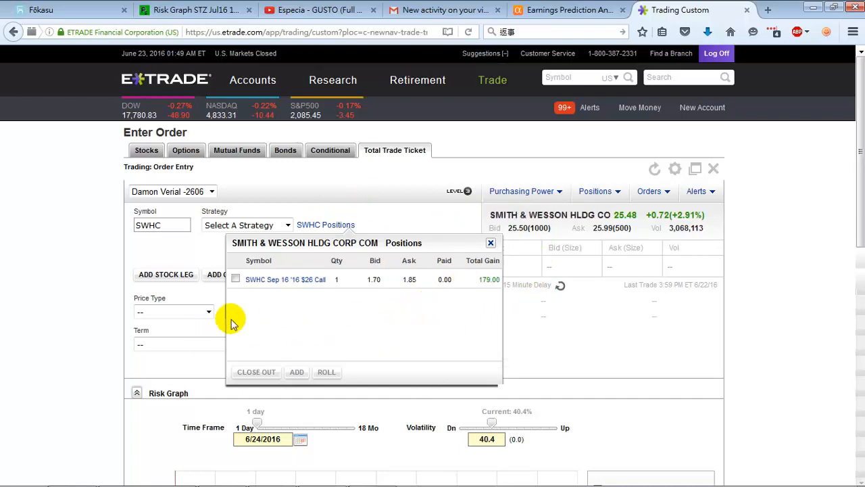
pyautogui.click(236, 280)
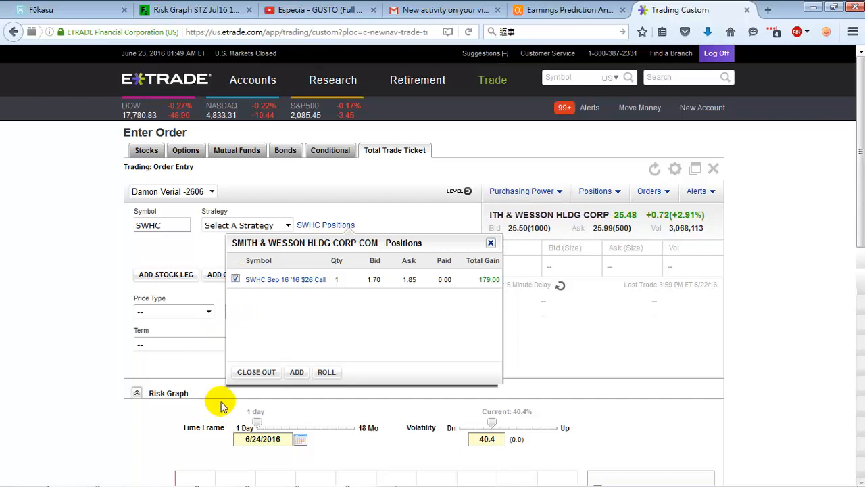
pyautogui.click(262, 374)
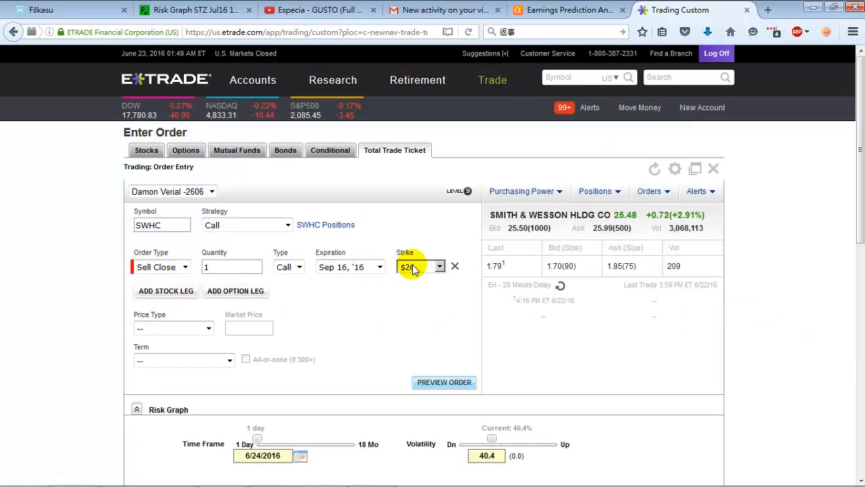
# - Try Market as the closing order's price type, and change it to Limit
pyautogui.click(194, 329)
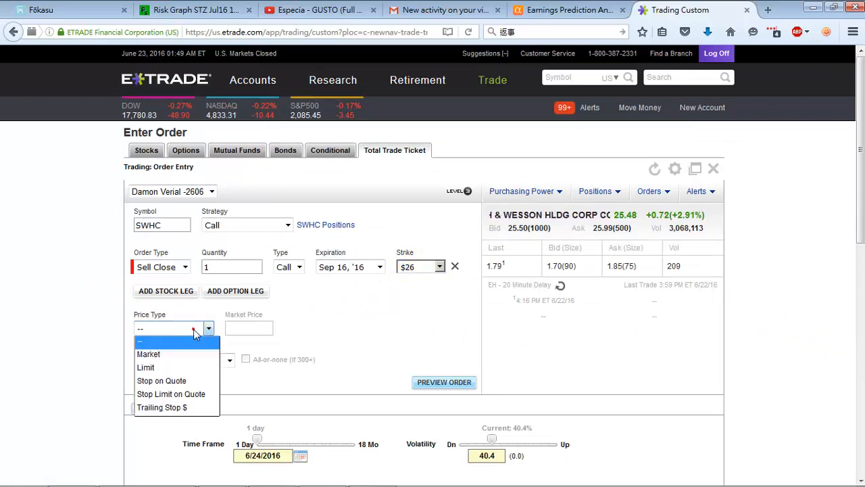
pyautogui.click(186, 353)
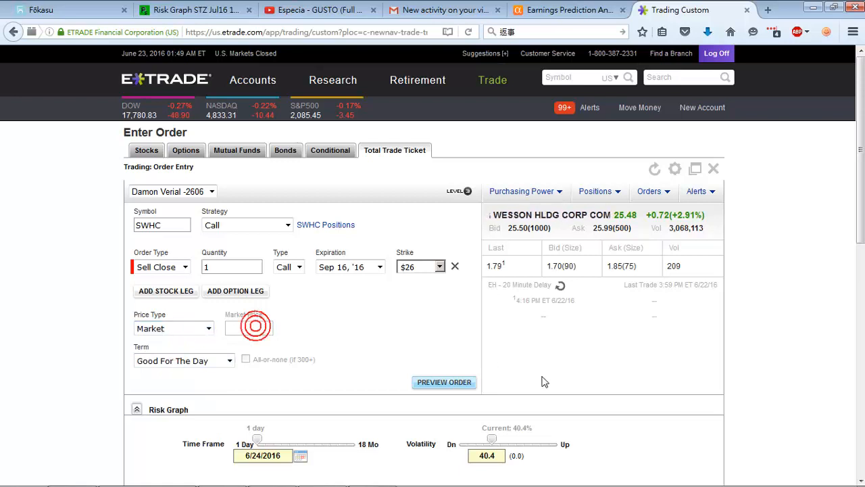
pyautogui.click(458, 383)
pyautogui.click(189, 329)
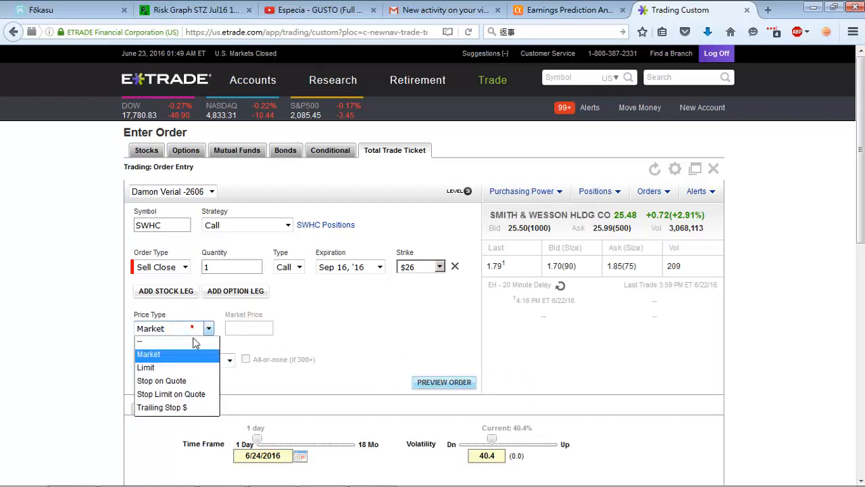
pyautogui.click(191, 367)
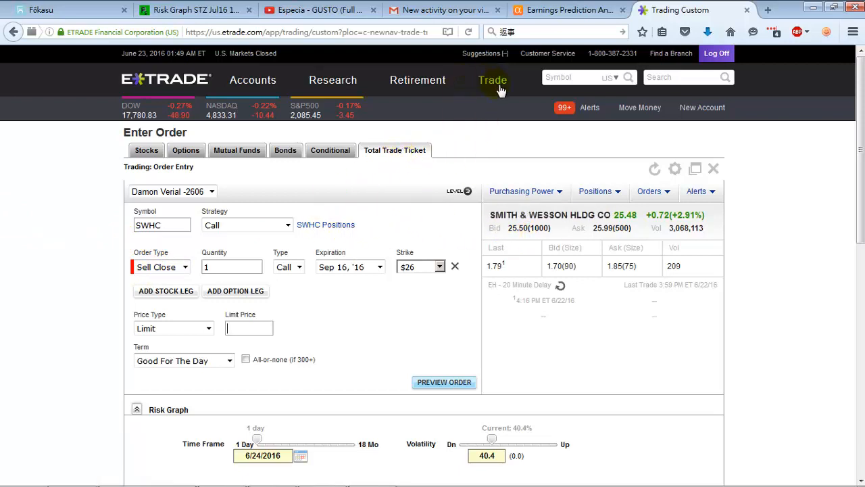
pyautogui.moveTo(500, 87)
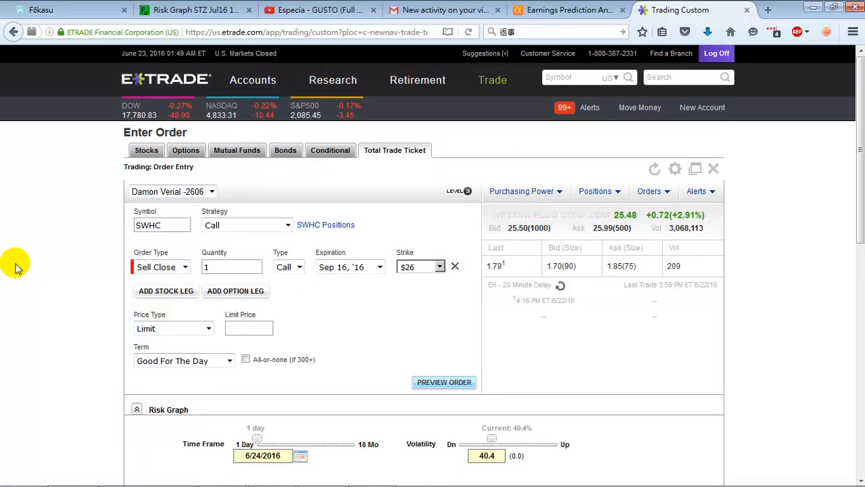
pyautogui.click(181, 267)
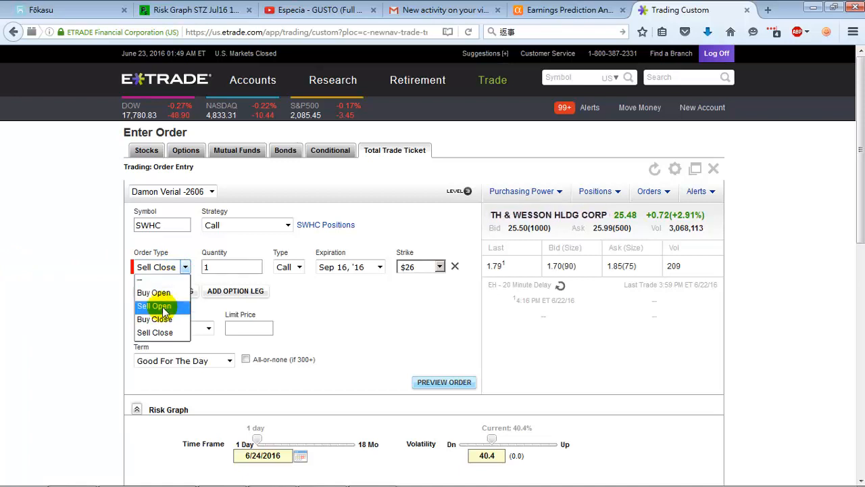
pyautogui.click(95, 260)
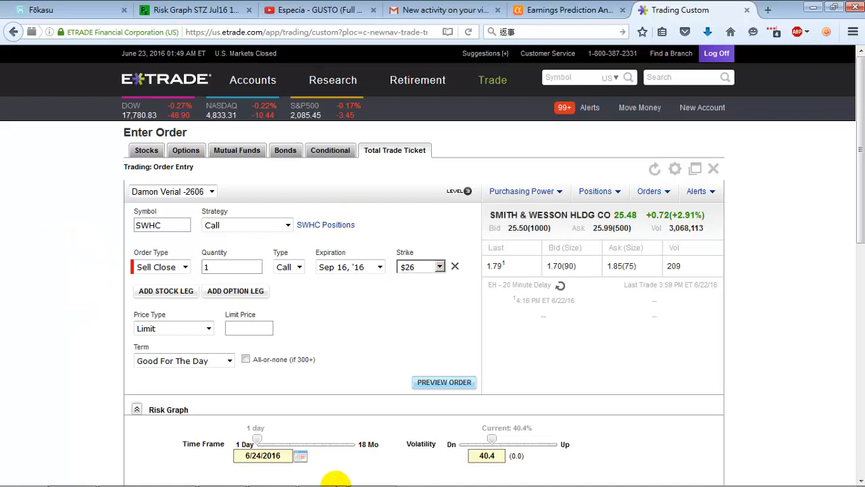
pyautogui.click(379, 475)
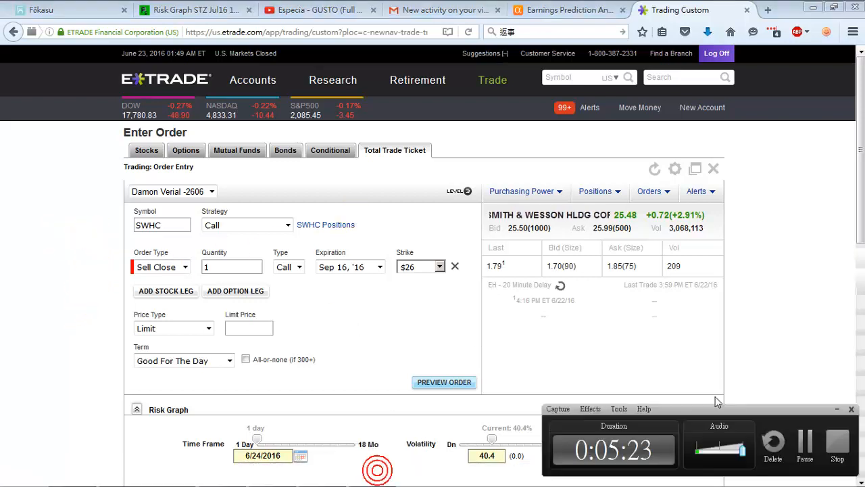